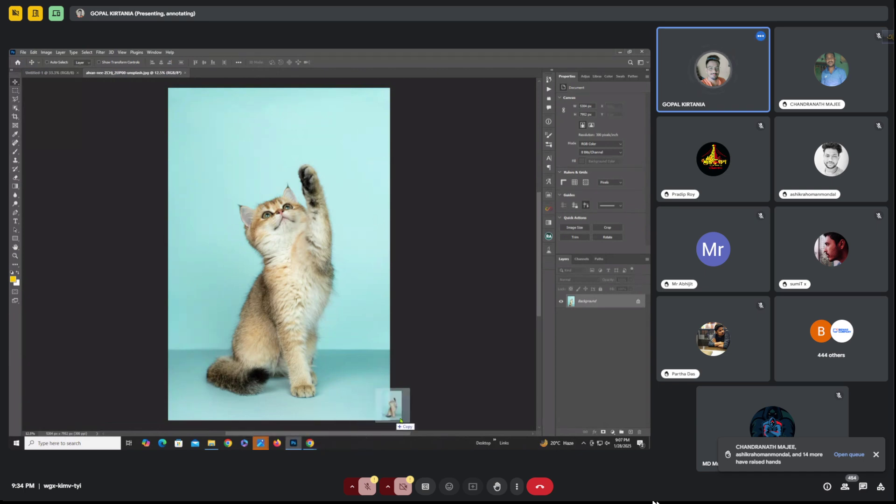
Open a second copy of the cat photo through Camera Raw, return to the first cat document and activate the Object Selection tool
mouse_move(602, 379)
mouse_down()
mouse_move(396, 330)
mouse_move(350, 307)
mouse_move(341, 255)
mouse_move(267, 276)
mouse_move(262, 231)
mouse_move(312, 230)
mouse_move(289, 255)
mouse_move(422, 288)
mouse_move(605, 369)
mouse_up()
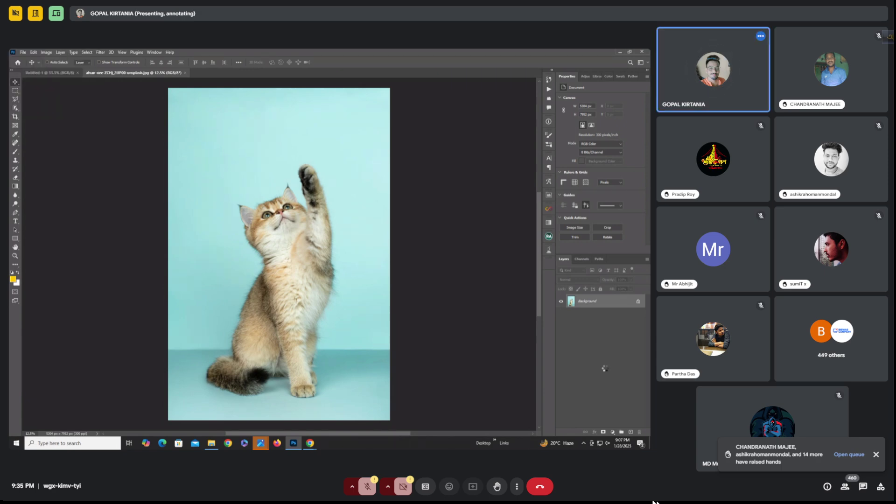
click(453, 423)
key(ctrl+Tab)
key(ctrl+Tab)
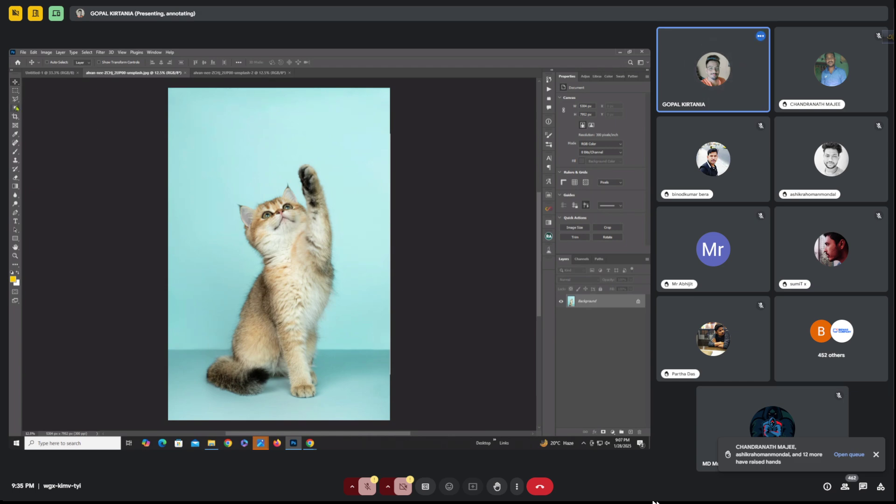
click(16, 108)
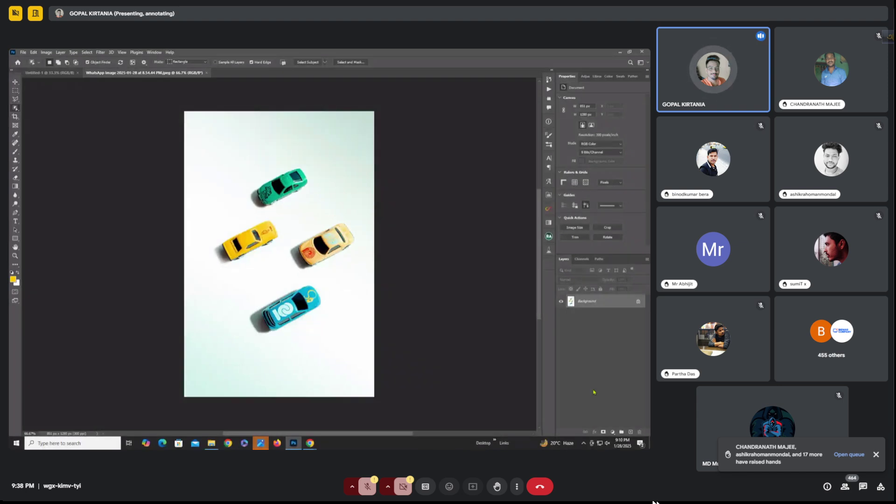
Raise a hand in the meeting and open the toy-car photo from Camera Raw
click(497, 487)
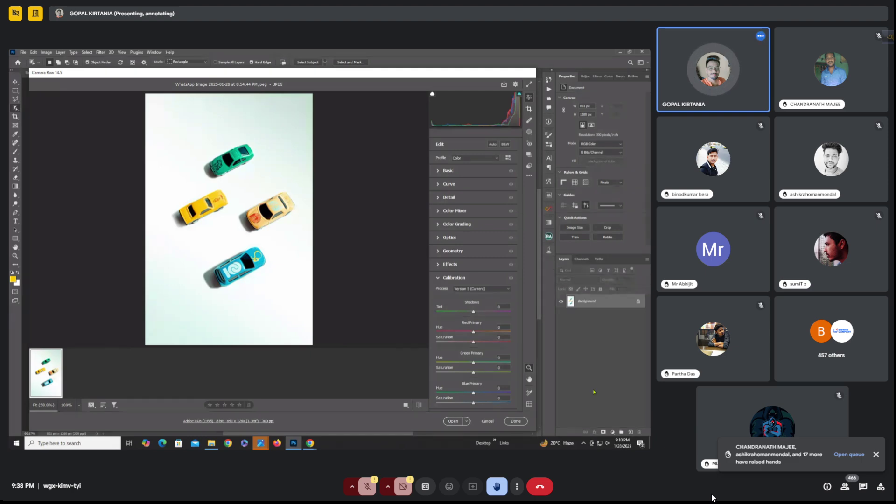
click(453, 421)
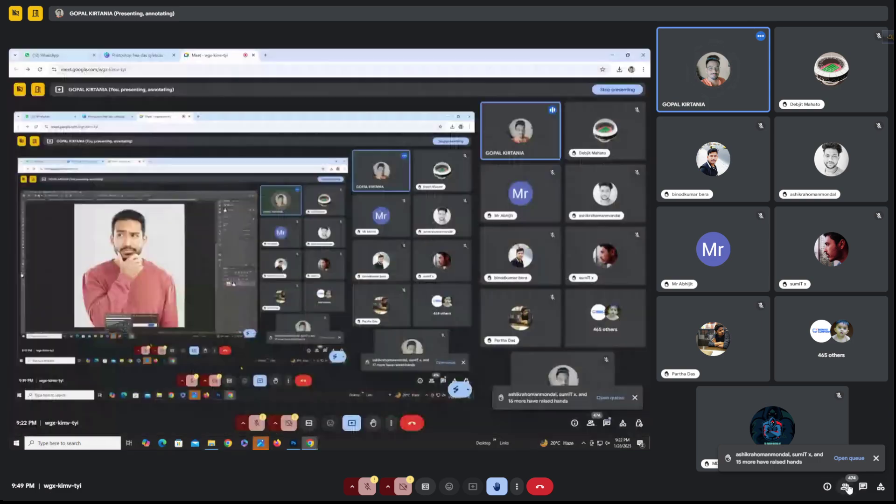
Open the meeting chat and send the message "Darun Sir" to everyone
click(863, 486)
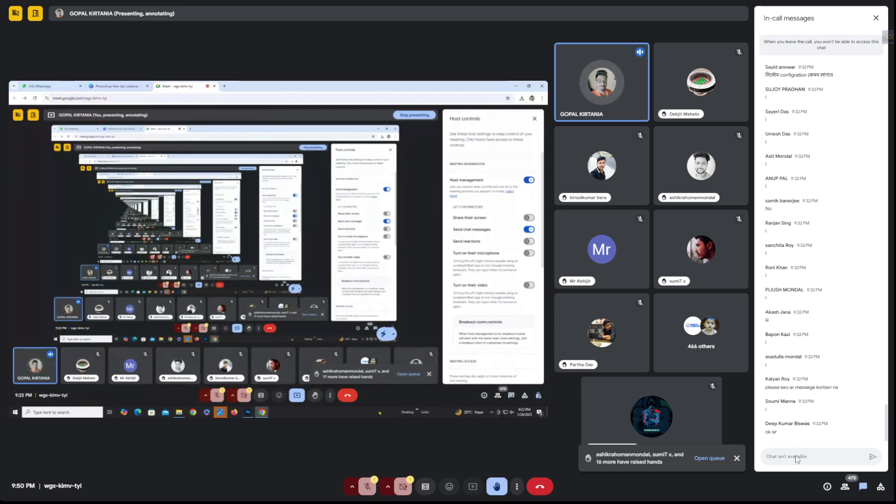
click(778, 449)
text(Da)
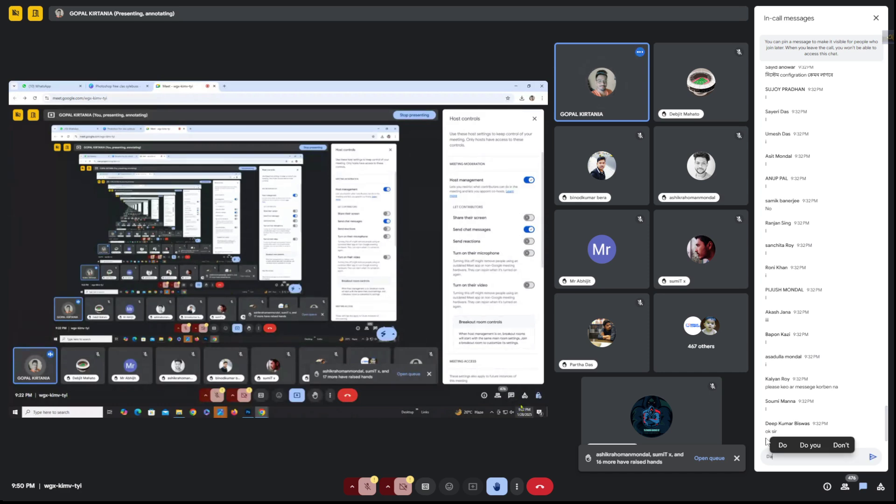
text(run Sir)
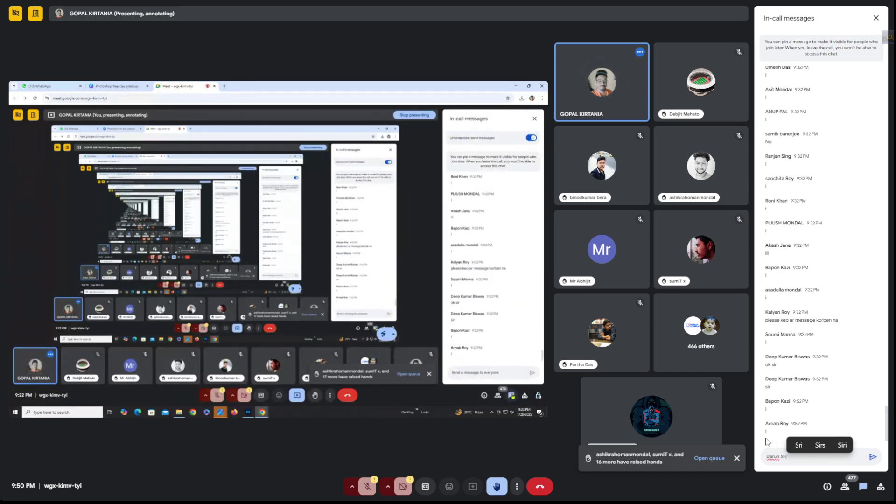
key(Return)
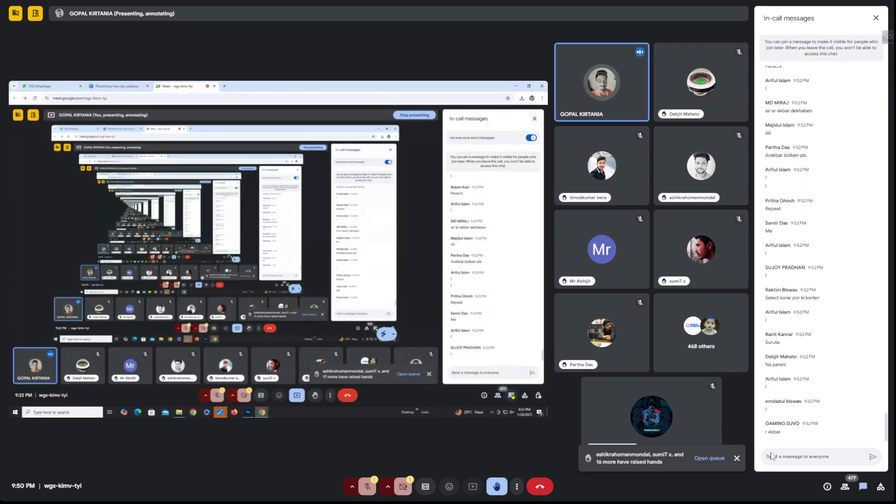
Send the chat message "Akdom" to everyone and close the in-call messages
click(788, 456)
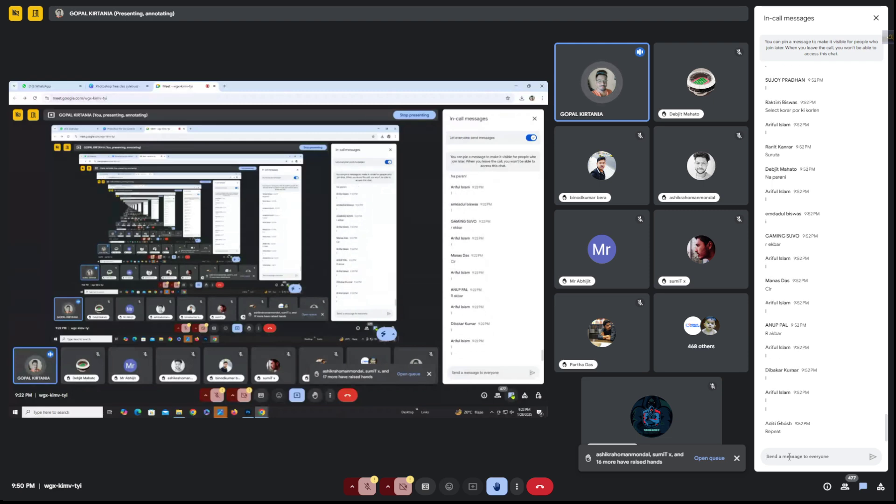
text(Ak)
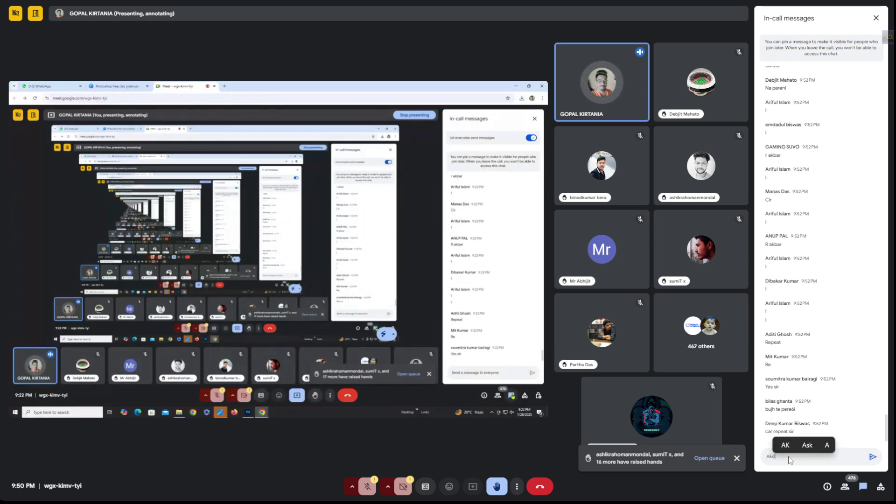
text(dom)
key(Return)
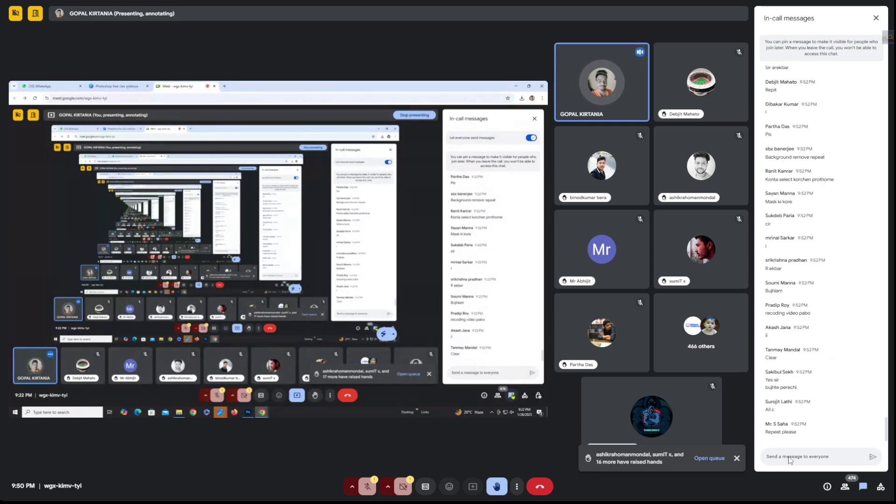
click(875, 18)
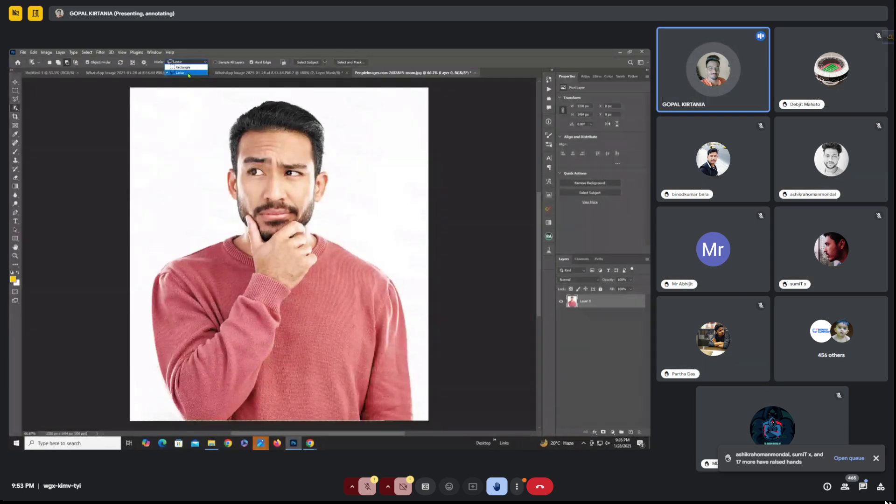
Set the Object Selection mode to Lasso and add a layer mask from the selection around the man in the red sweater
click(188, 74)
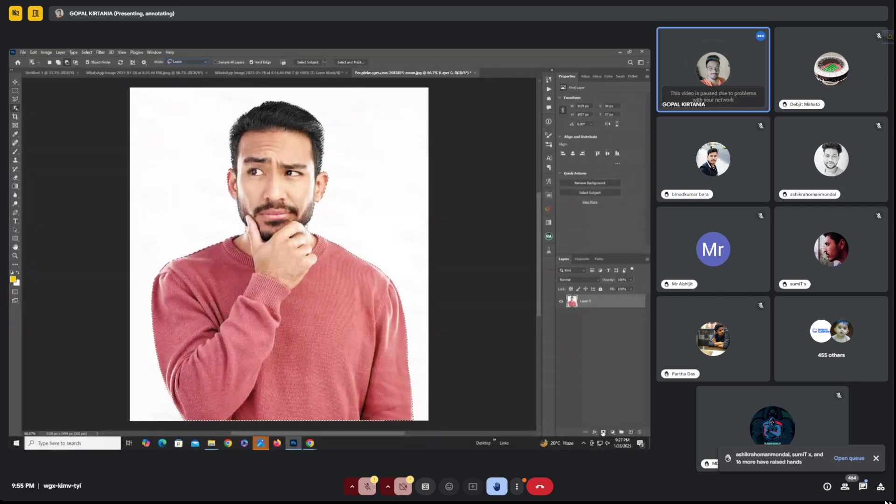
click(603, 433)
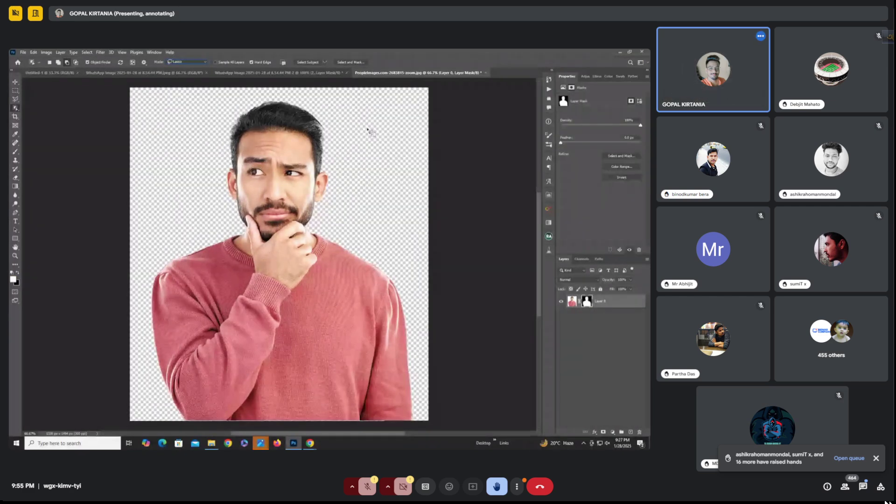
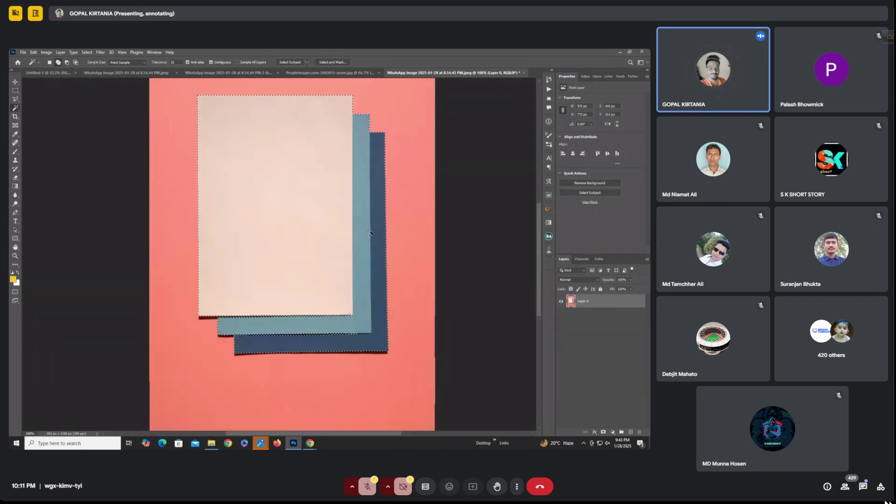
Deselect the stacked paper sheets on the pink background
scroll(370, 233, up, 1)
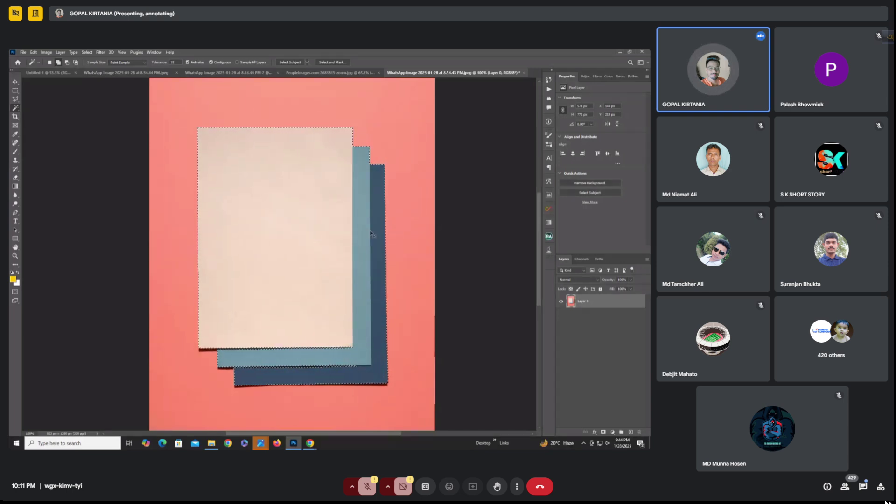
right_click(253, 178)
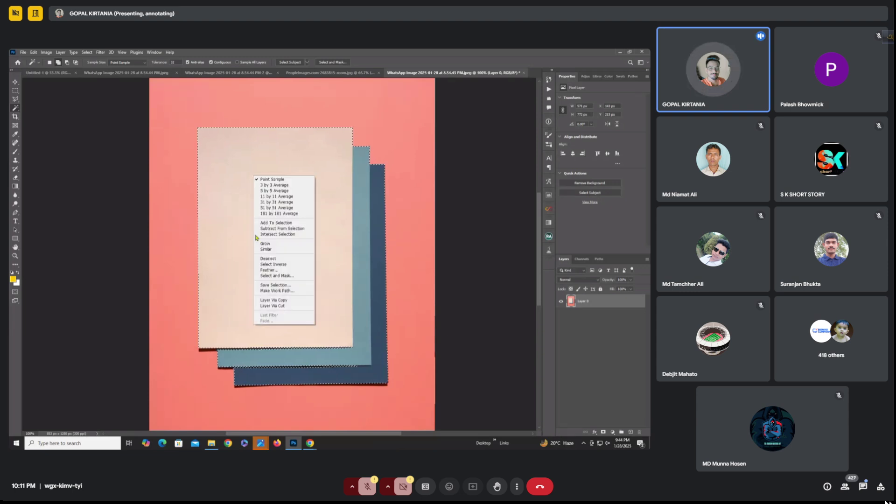
click(276, 260)
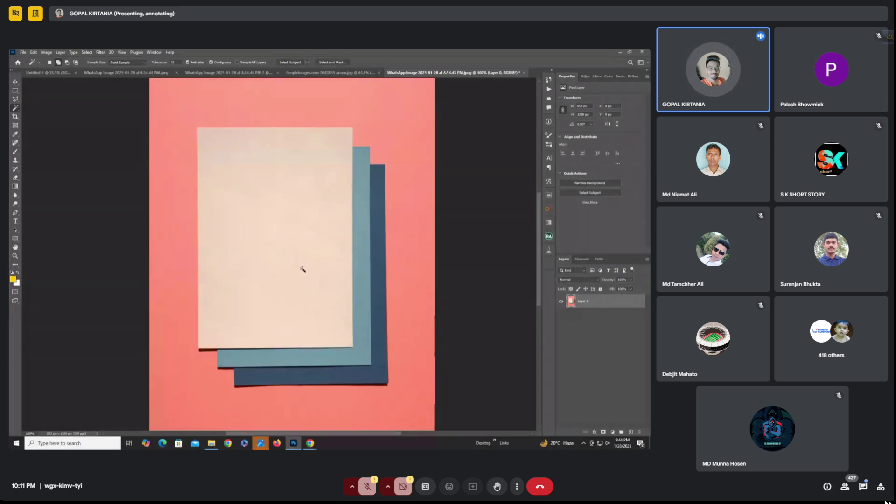
scroll(367, 219, down, 1)
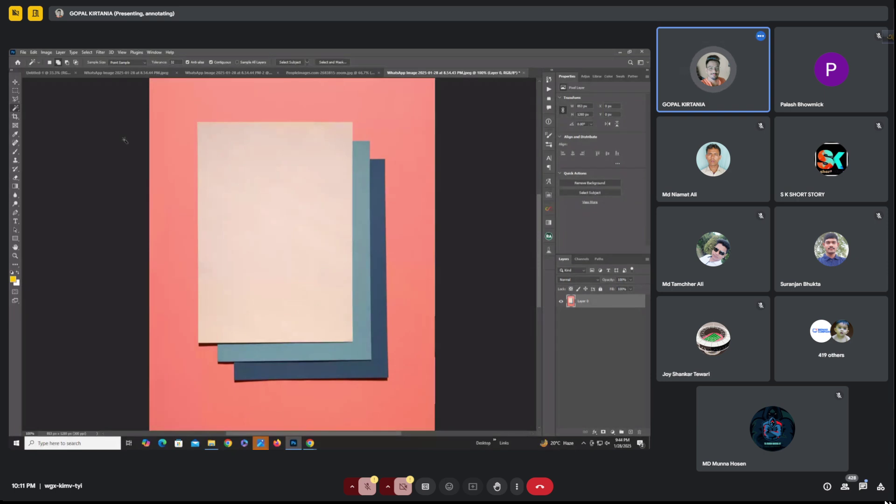
Select the beige top sheet with the Magic Wand, mask the layer to it and undo the mask
right_click(16, 108)
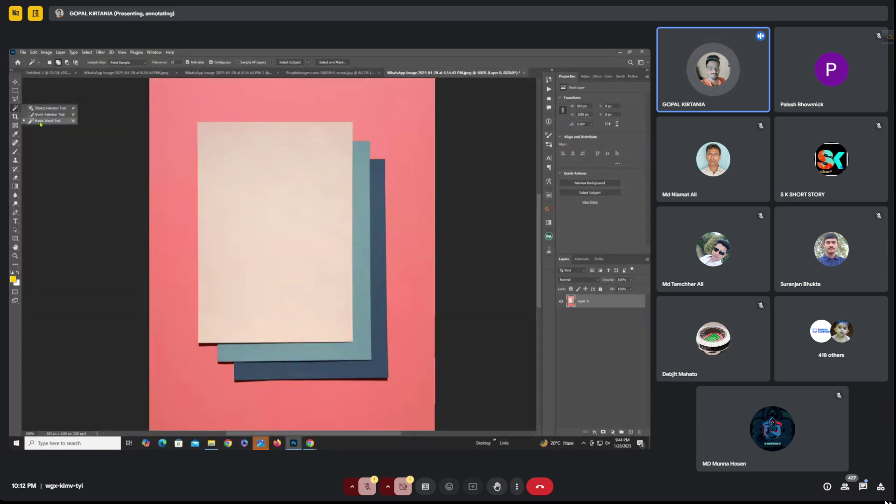
click(40, 122)
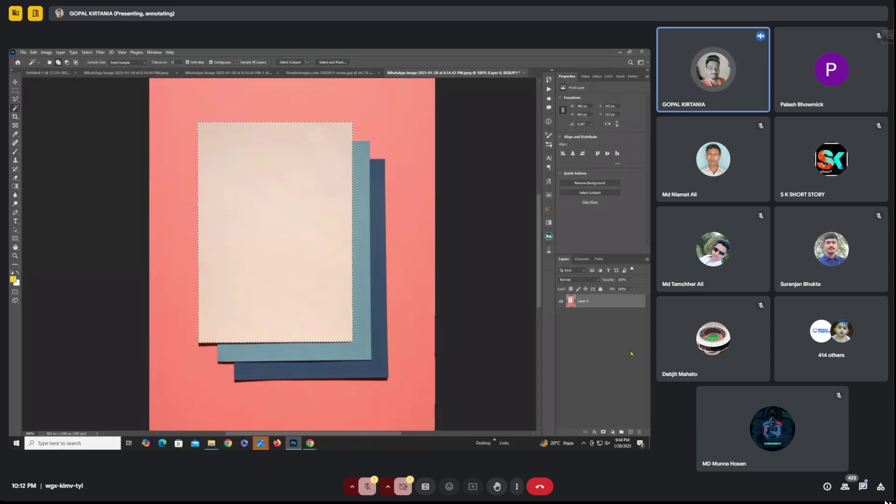
click(603, 433)
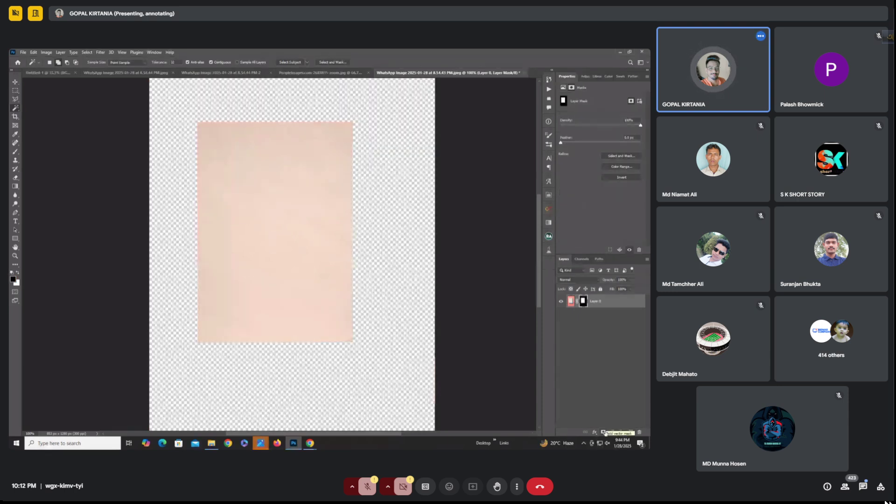
key(ctrl+z)
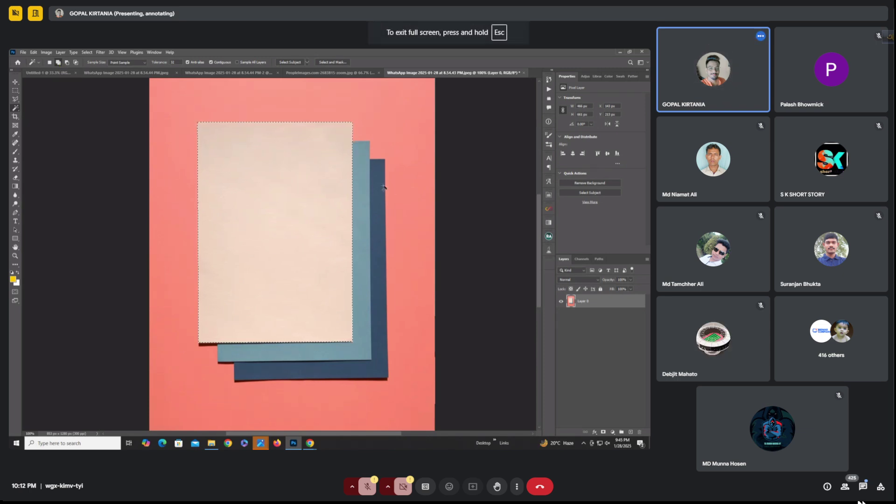
Raise a hand in the meeting and sample the pink background around the paper sheets with the Magic Wand
click(497, 490)
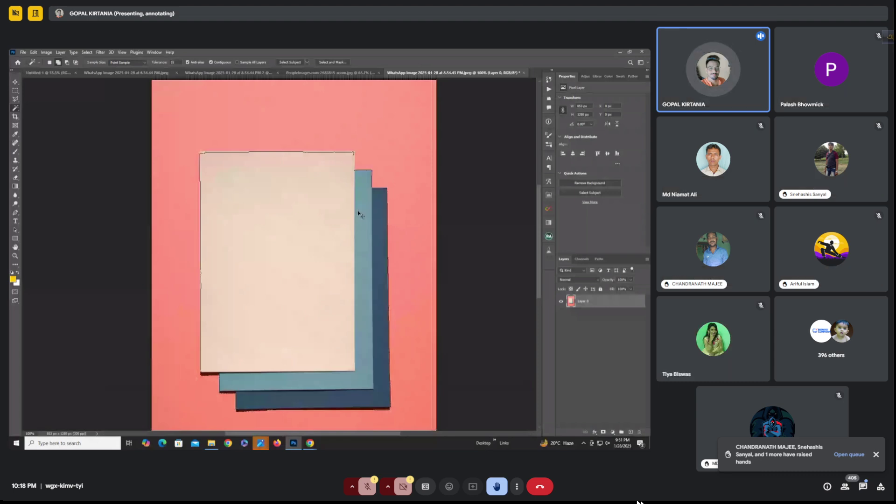
click(177, 248)
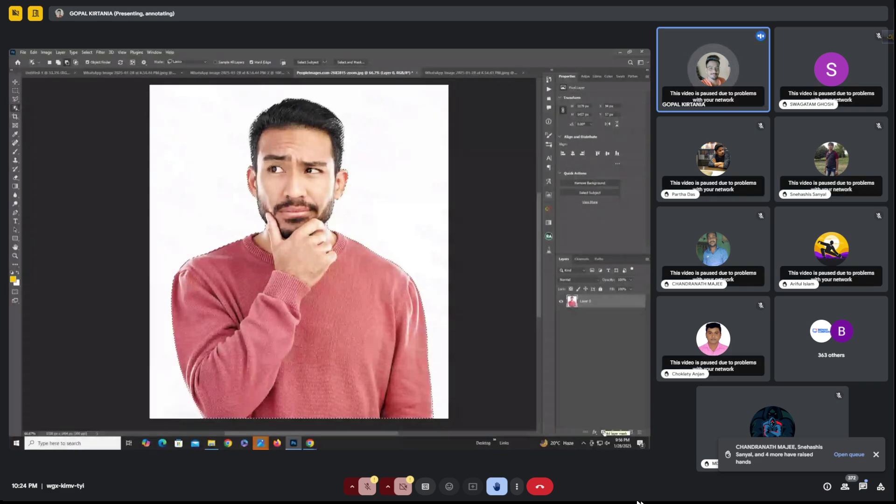
Add a layer mask to the man's photo to hide its white background
click(603, 432)
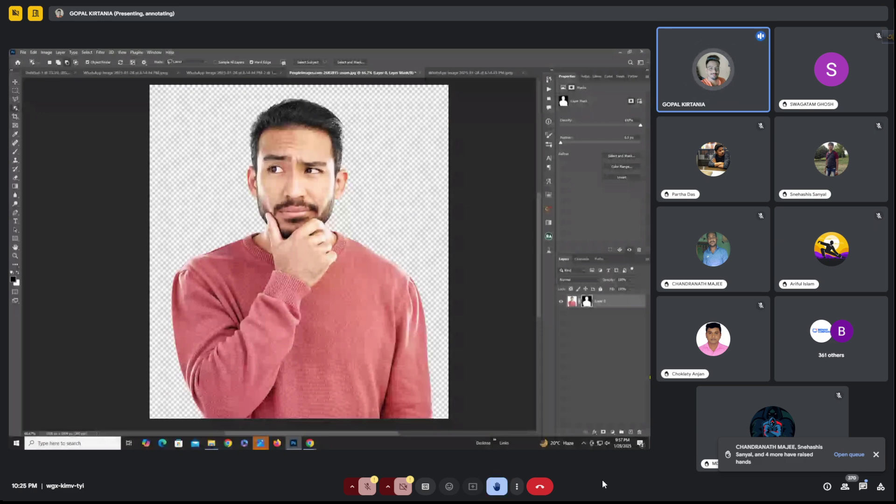
Leave full screen, switch to the other browser window in the same meeting and show it full screen
key(Escape)
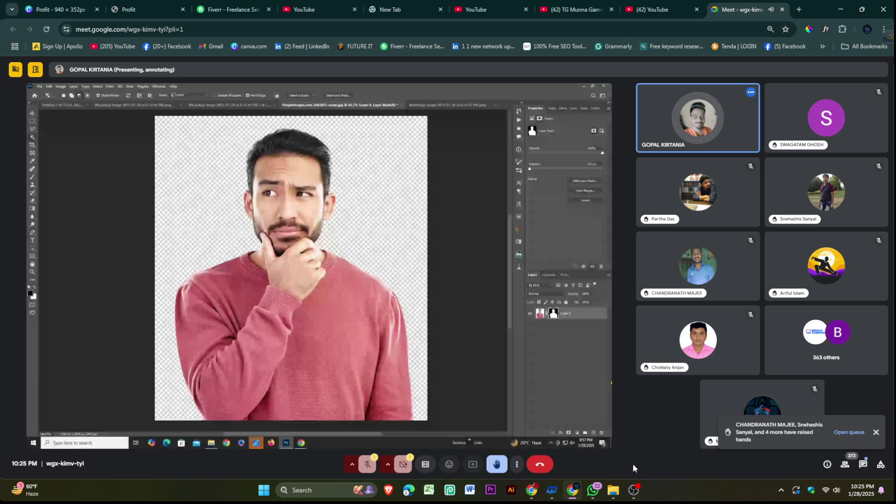
mouse_move(613, 490)
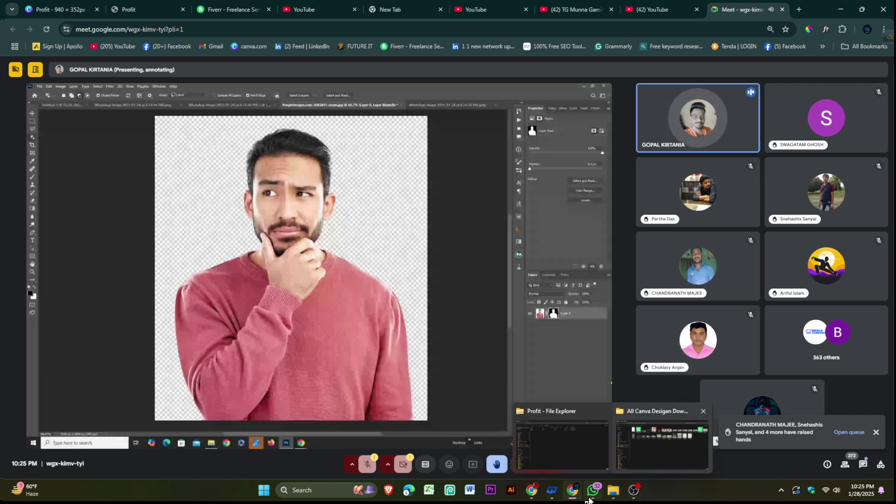
click(535, 495)
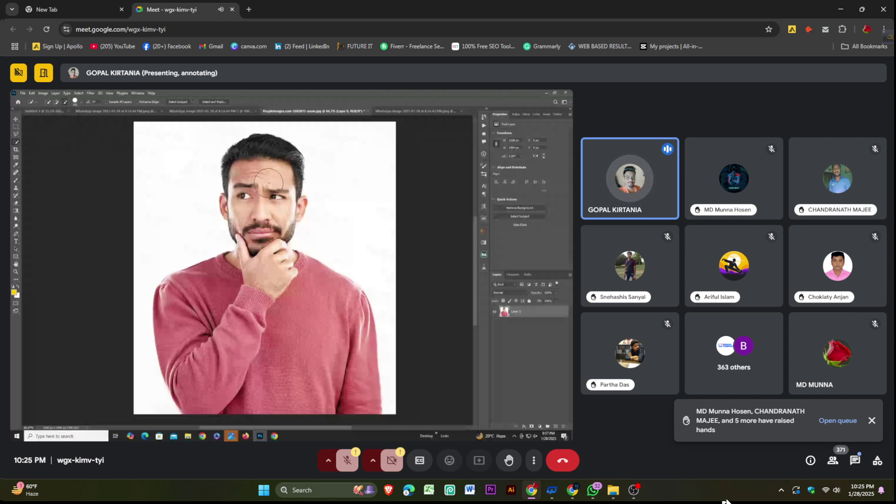
key(F11)
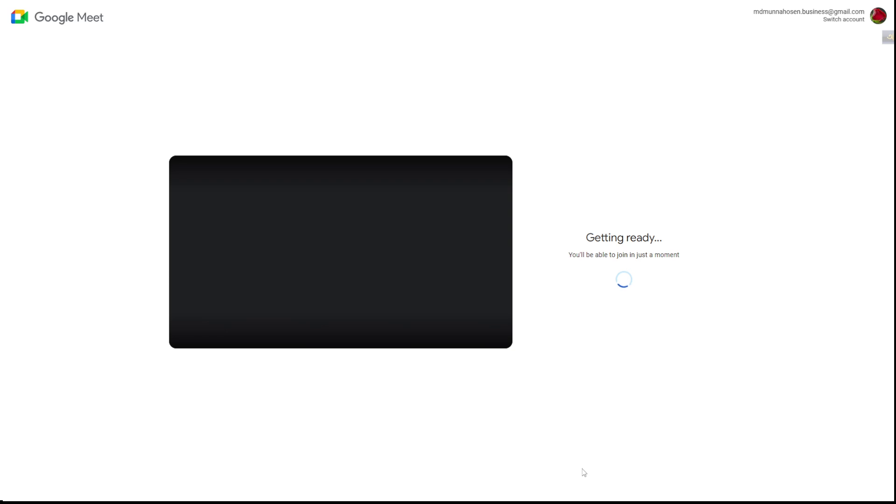
Return to the first meeting window, view the shared Photoshop document in full screen and exit full screen
key(F11)
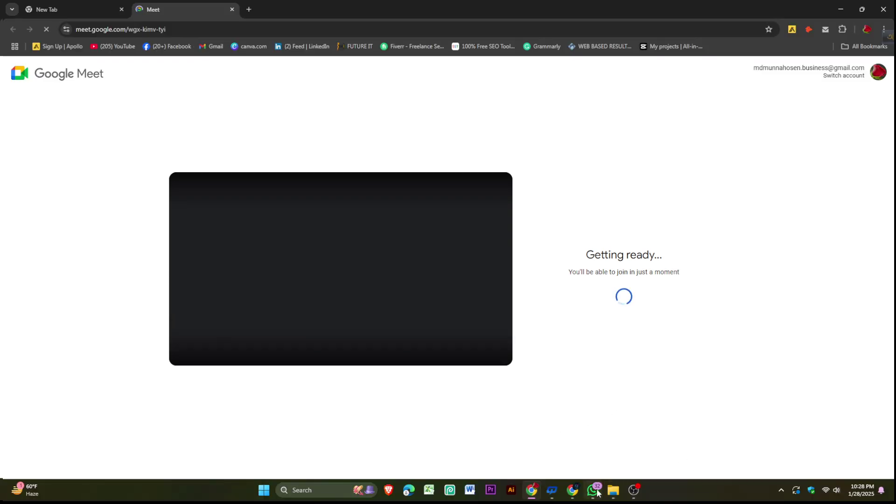
click(577, 494)
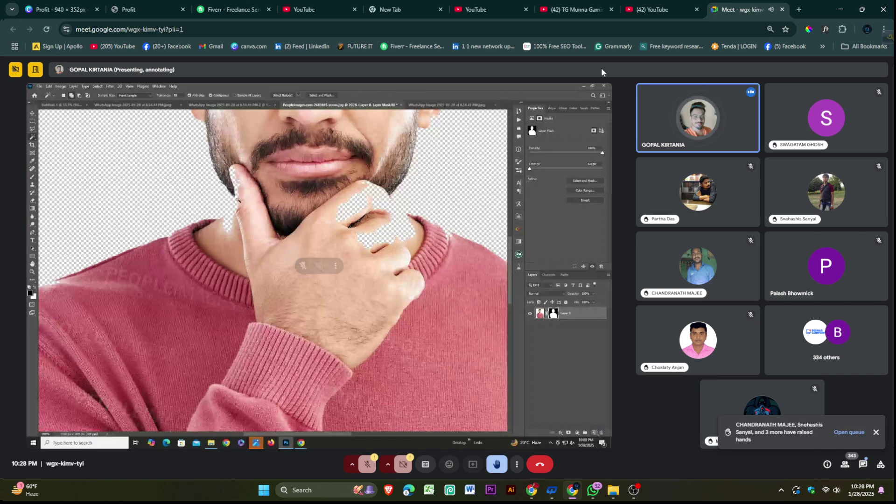
key(F11)
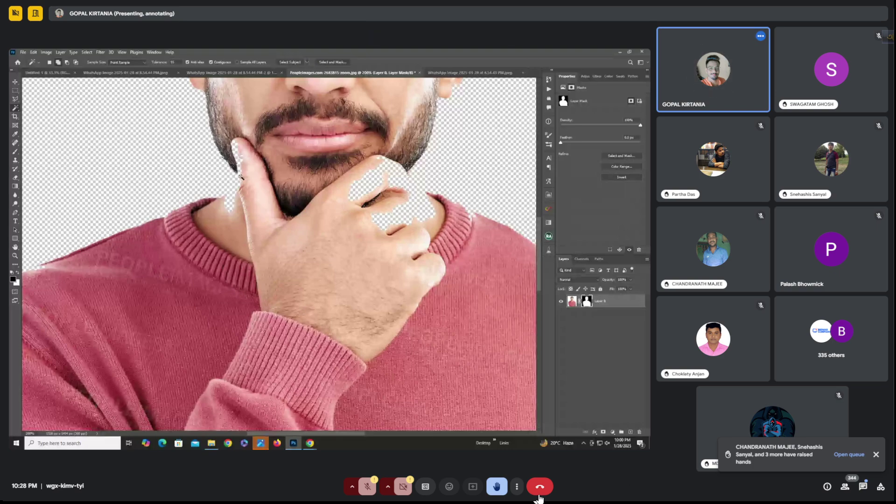
key(F11)
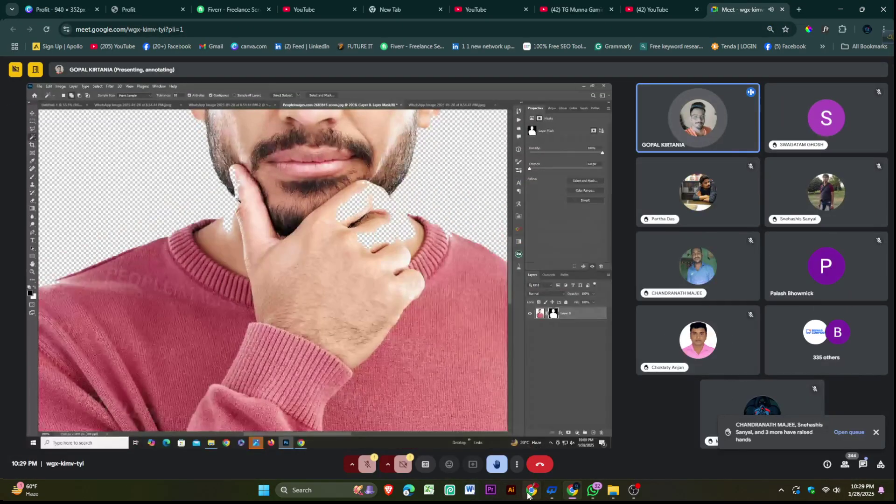
Switch to the other browser window, join the class meeting there and show the shared Photoshop screen full screen
click(530, 491)
click(629, 295)
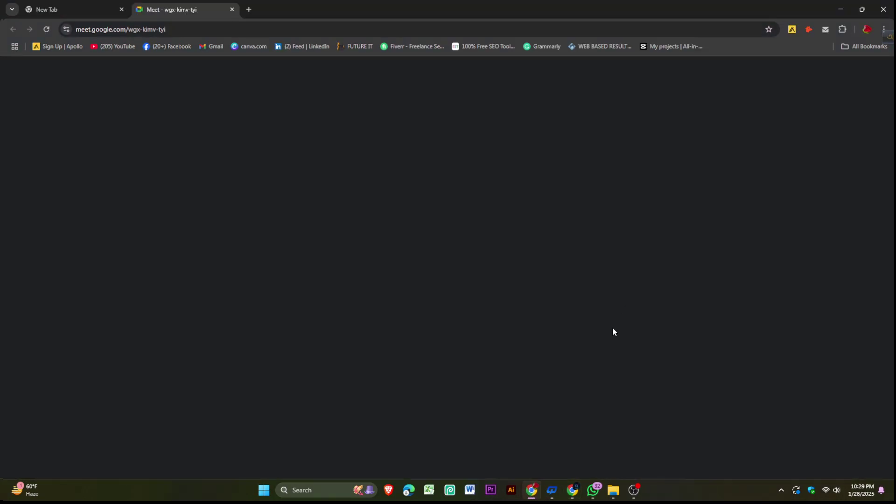
mouse_move(582, 494)
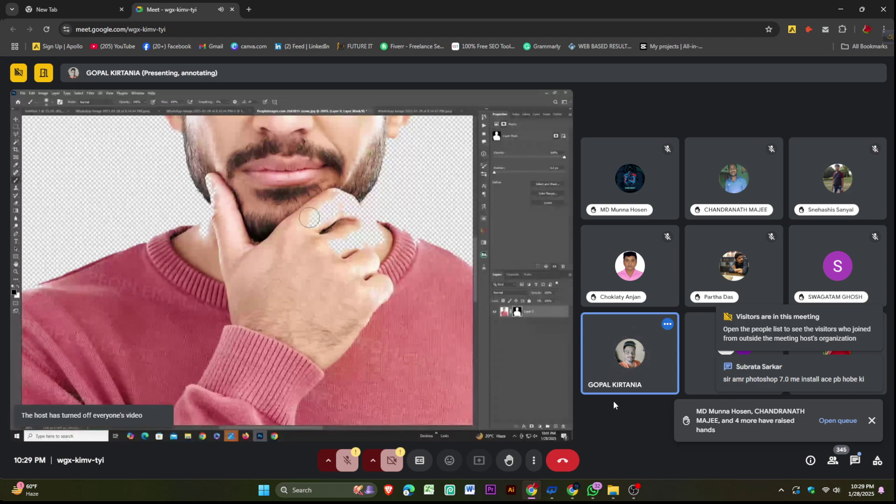
key(F11)
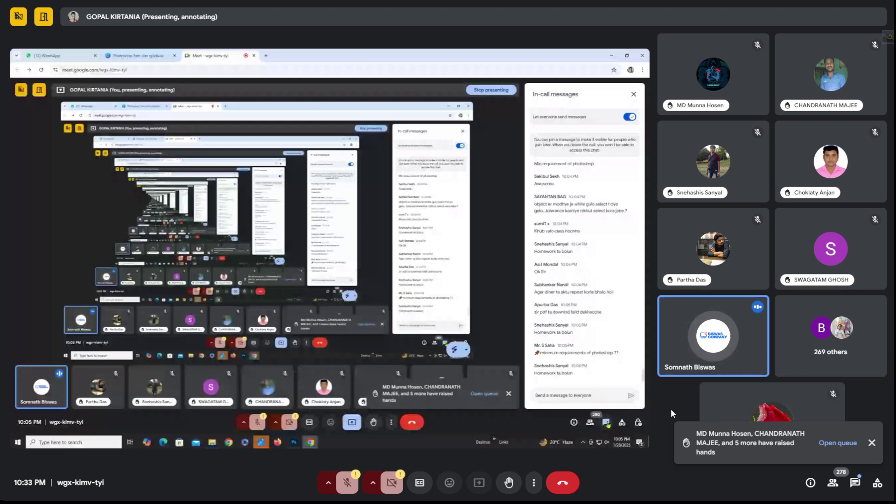
Leave full screen, check the screen recorder and return the meeting to full screen
key(Escape)
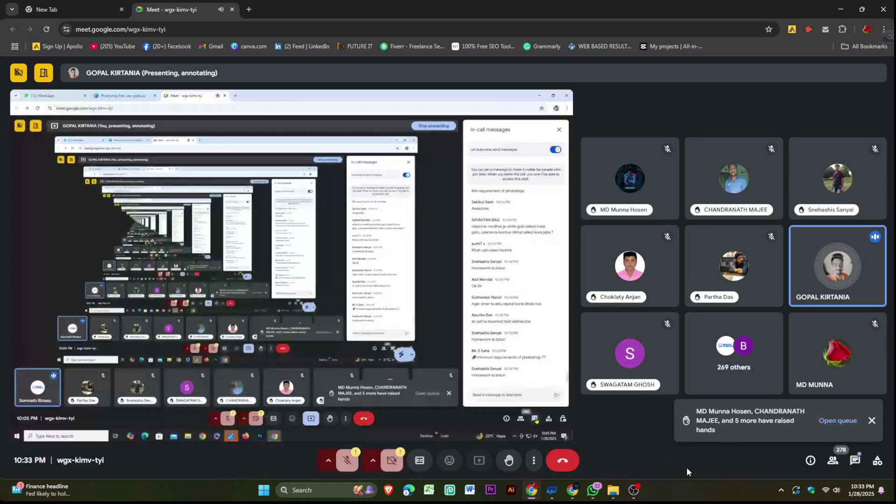
click(637, 492)
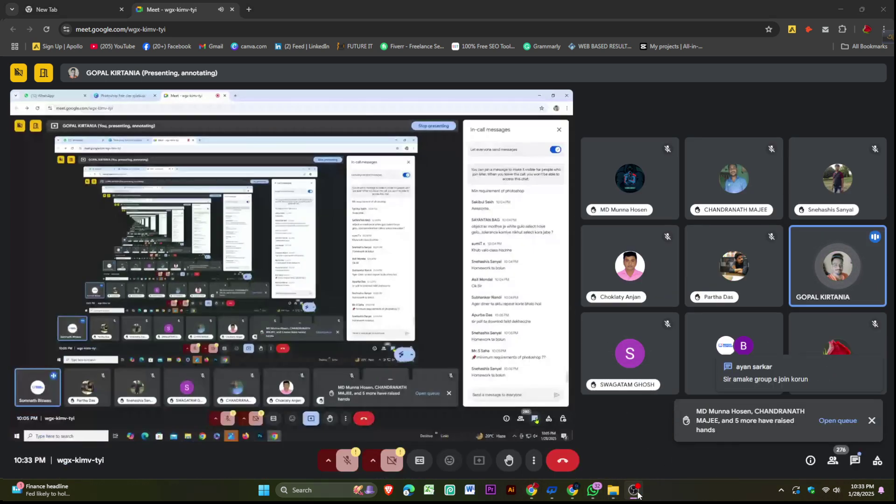
click(637, 492)
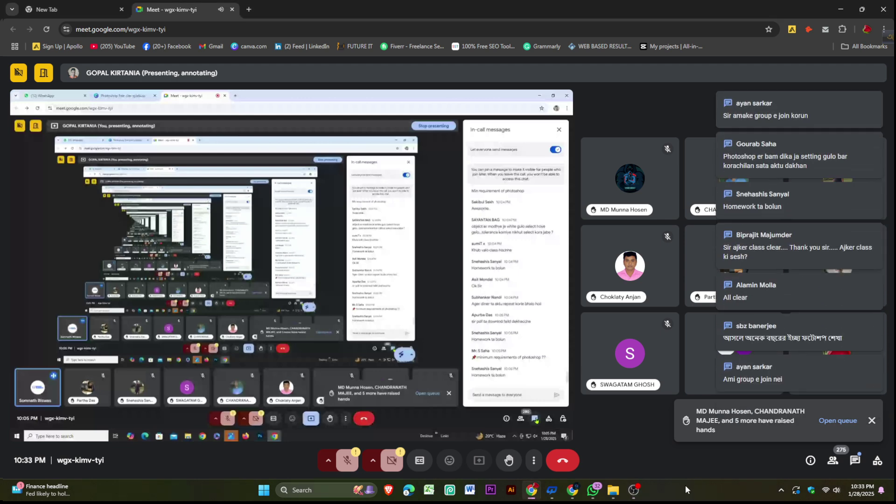
key(F11)
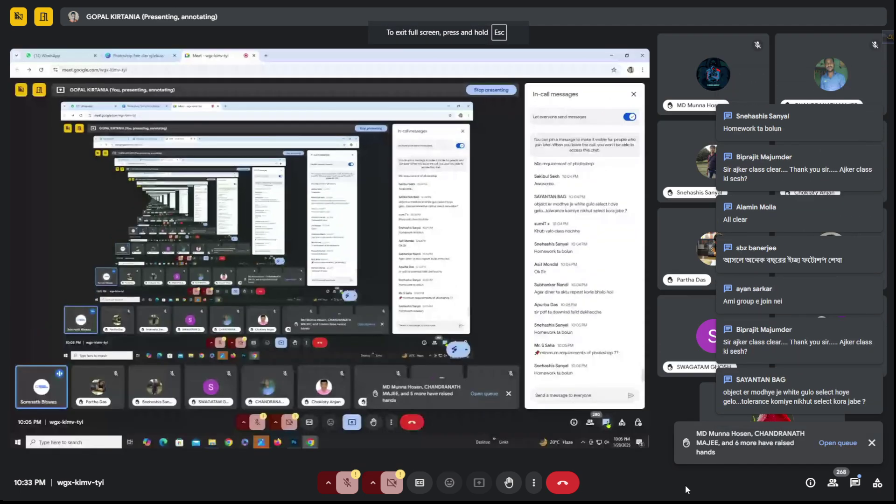
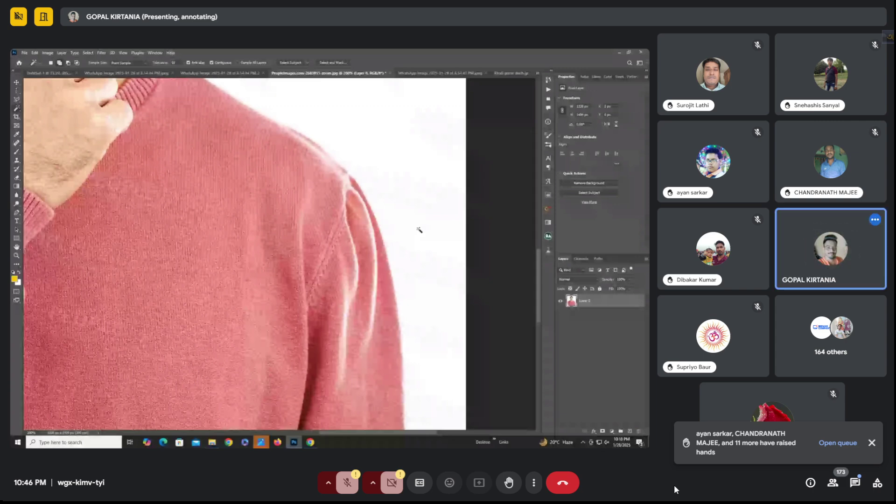
Leave full screen, switch to the first meeting window and watch the man's photo being masked in full screen
key(Escape)
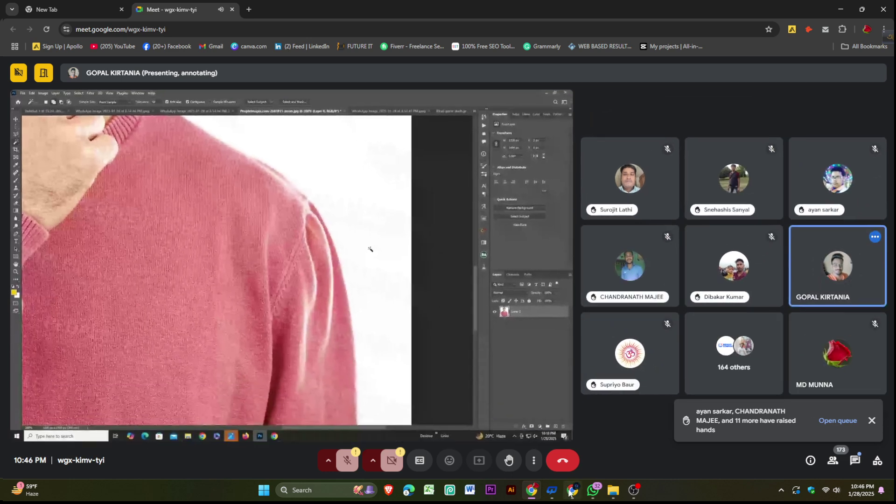
click(571, 490)
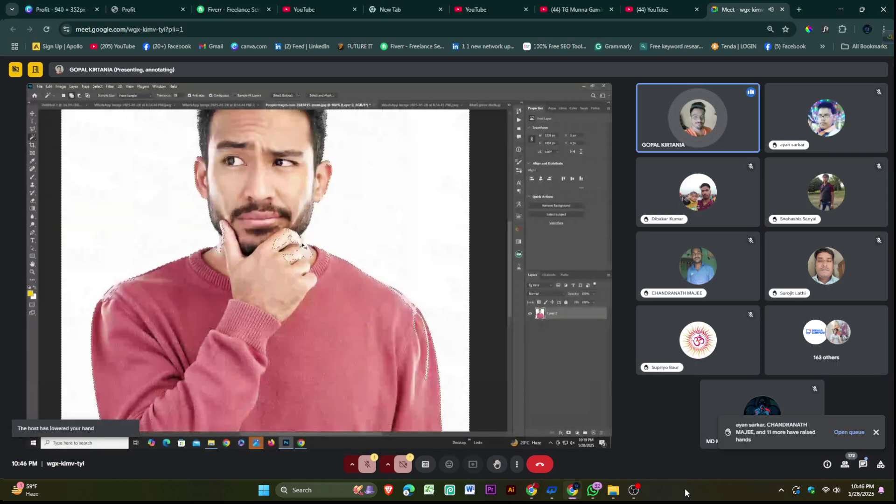
key(F11)
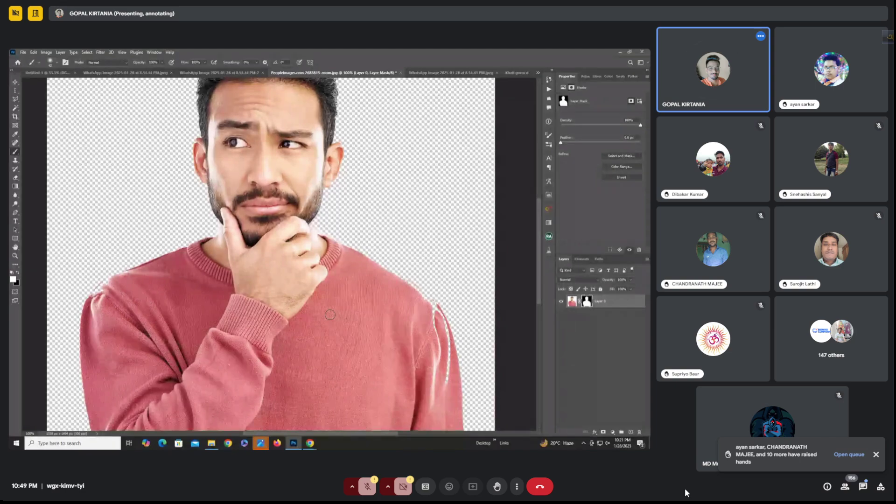
Exit full screen, check the screen recorder and WhatsApp, and return to the Google Meet window
key(F11)
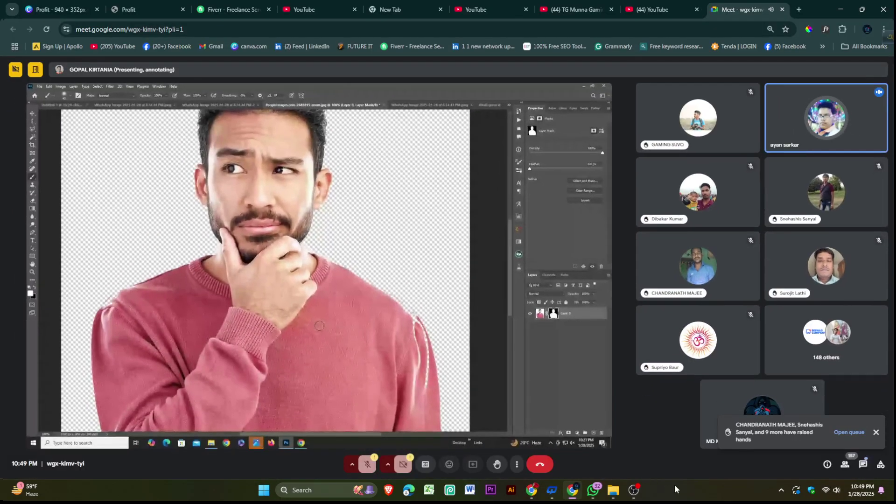
click(635, 490)
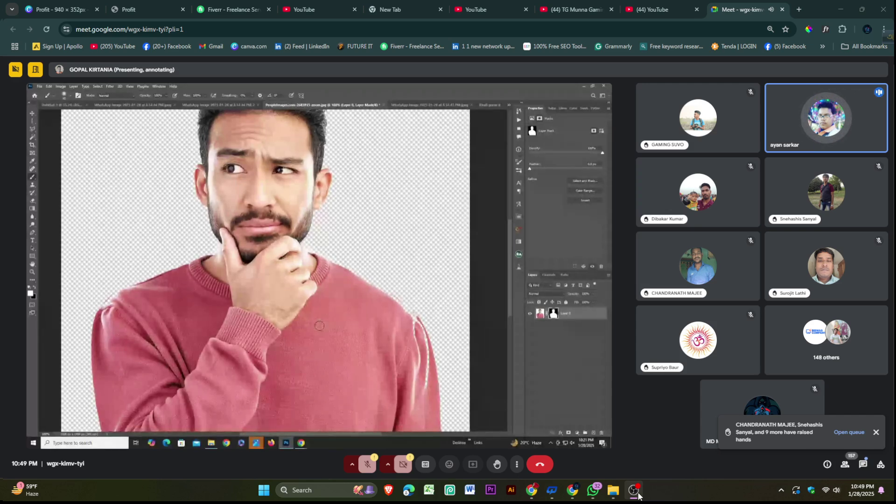
mouse_move(636, 494)
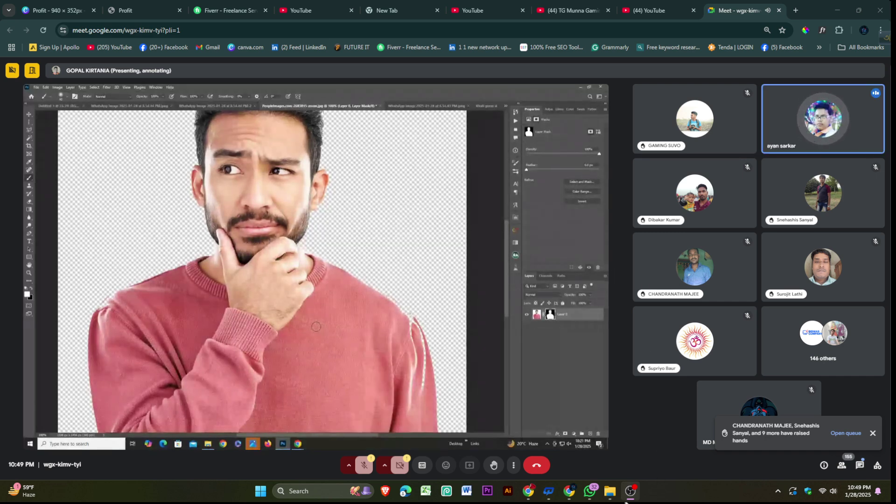
click(589, 491)
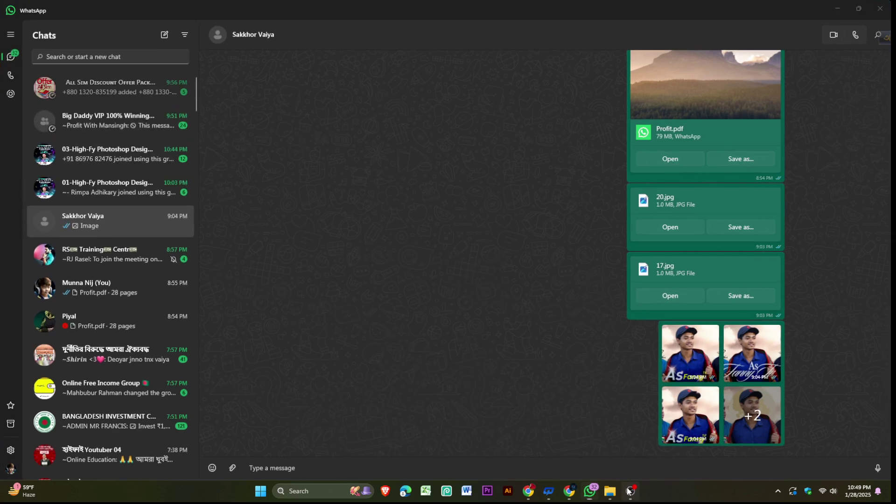
mouse_move(565, 499)
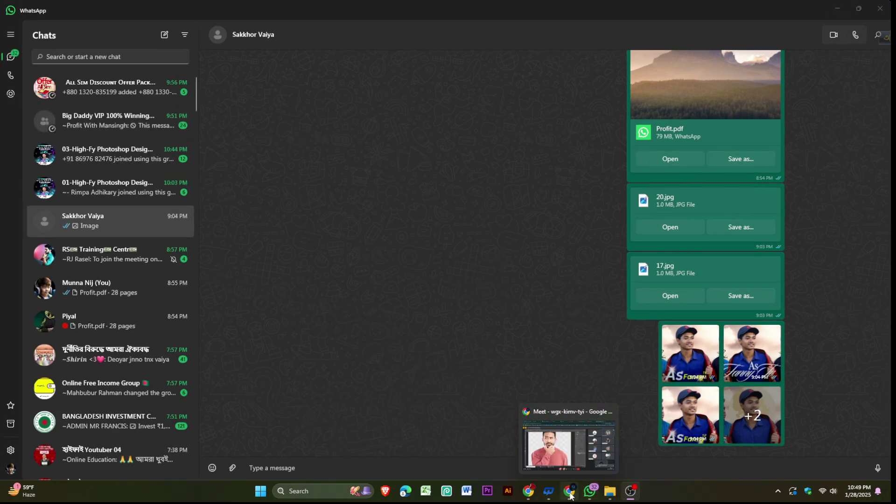
click(571, 496)
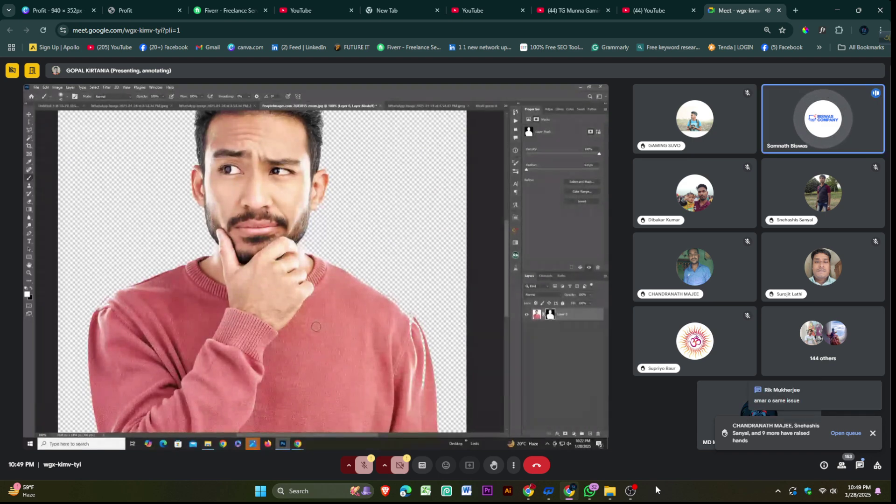
View the shared masked photo in full screen, exit full screen and switch to the screen recorder
key(F11)
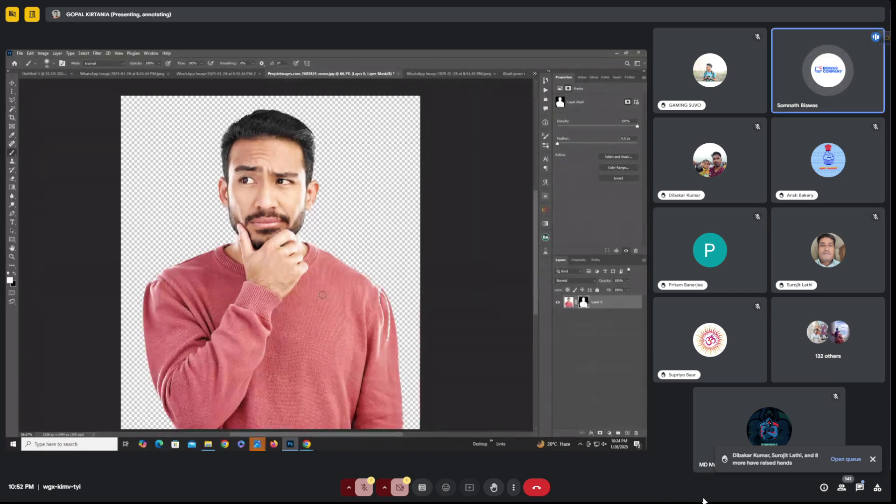
key(Escape)
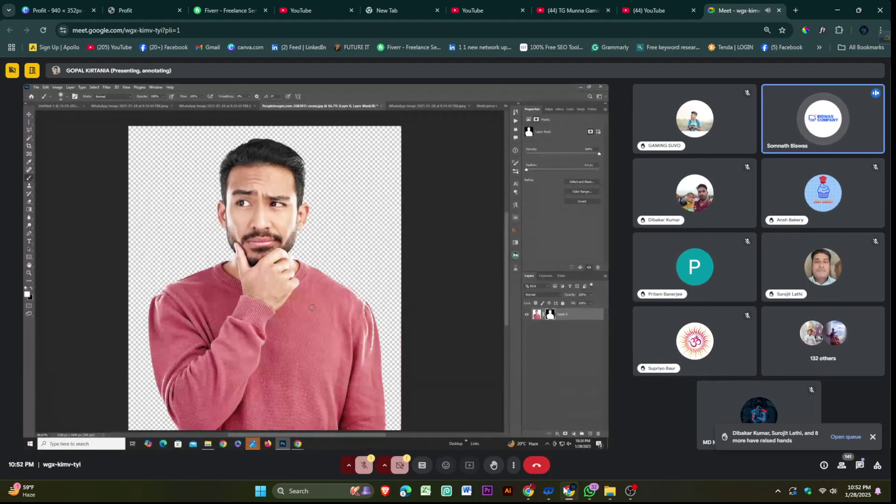
click(631, 491)
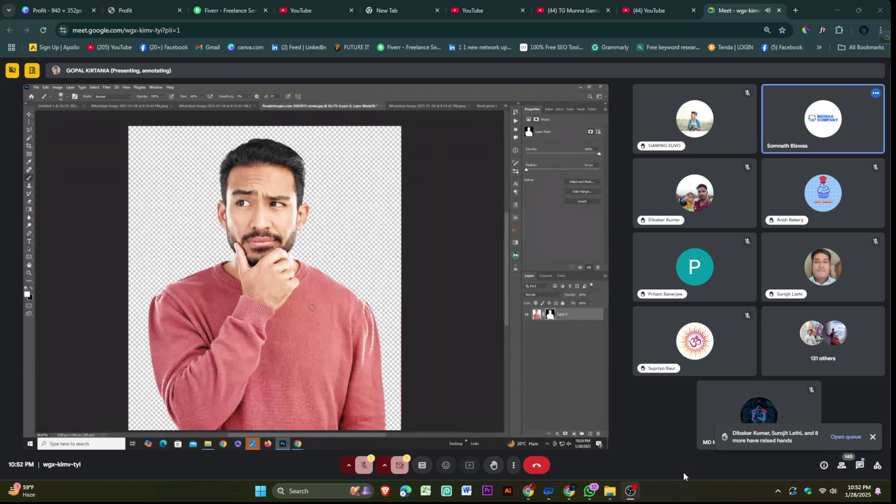